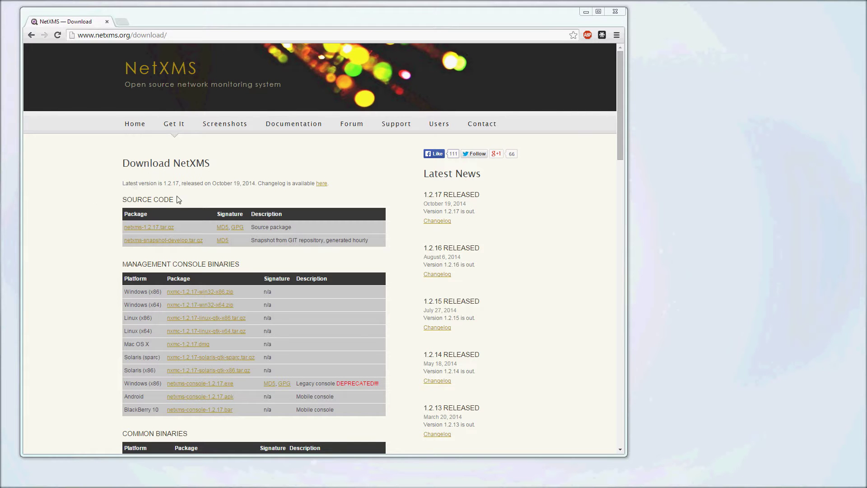
# Bring the Chrome window showing the NetXMS 1.2.17 download page to the front.
pyautogui.click(97, 198)
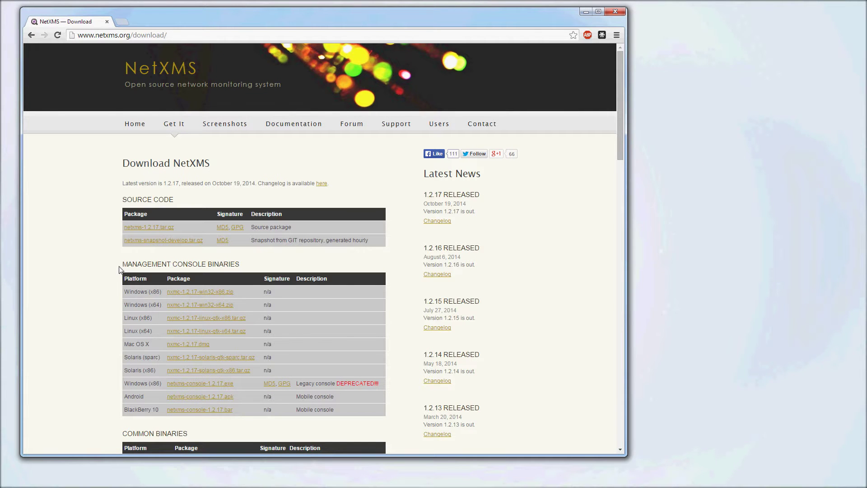
# Log in to server 10.3.1.88 as admin with the current password.
pyautogui.moveTo(122, 266); pyautogui.dragTo(245, 264)
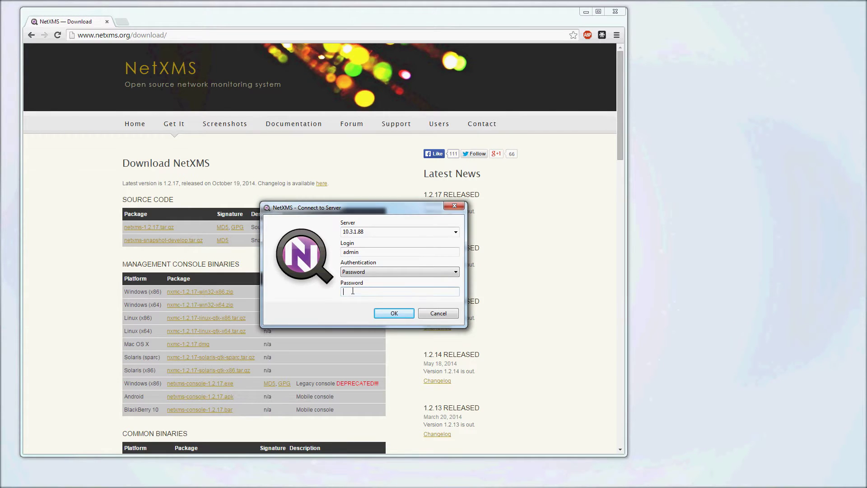
pyautogui.press('Return')
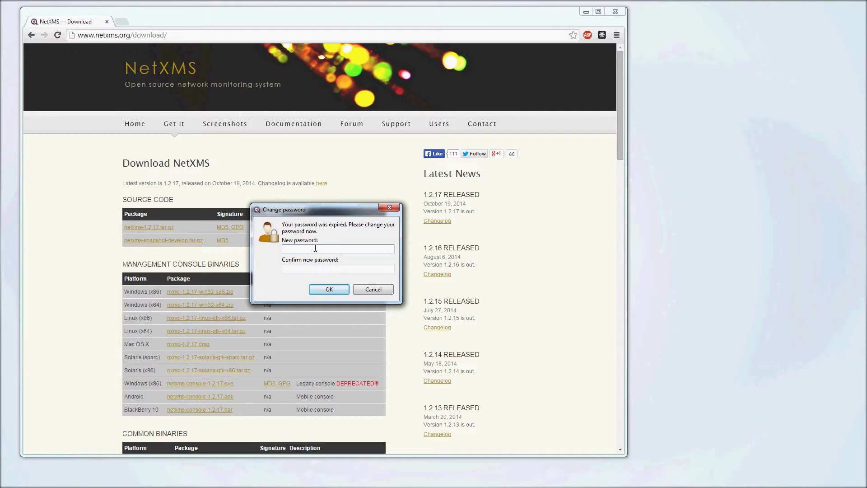
# Replace the expired admin password with a new one, entered and confirmed.
pyautogui.press('Tab')
pyautogui.press('Return')
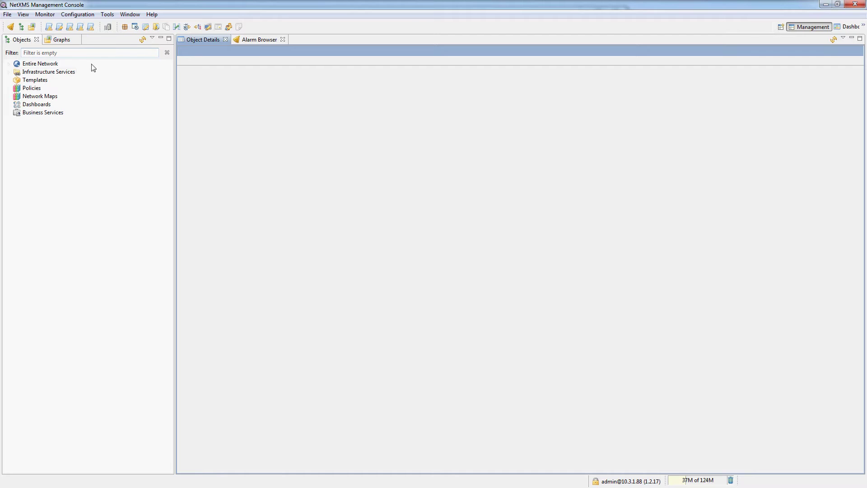
# Expand Infrastructure Services and select testVM to view its details: ID 100, IP 10.3.1.88.
pyautogui.click(9, 73)
pyautogui.click(18, 72)
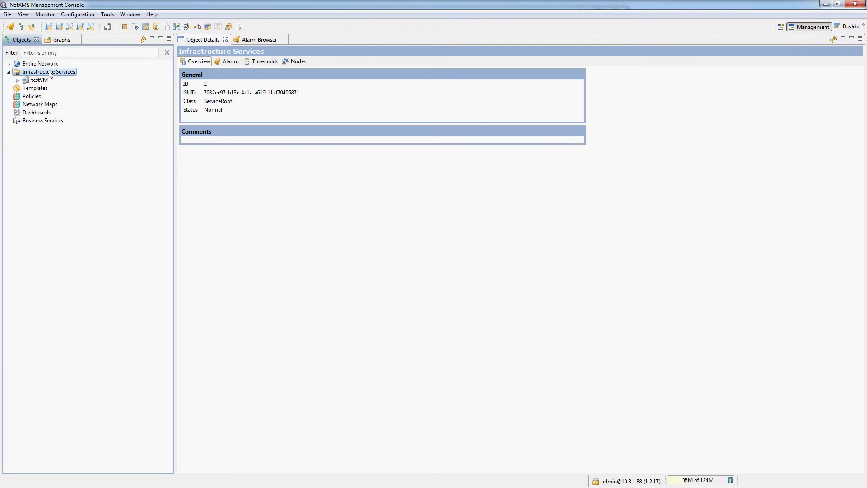
pyautogui.click(38, 80)
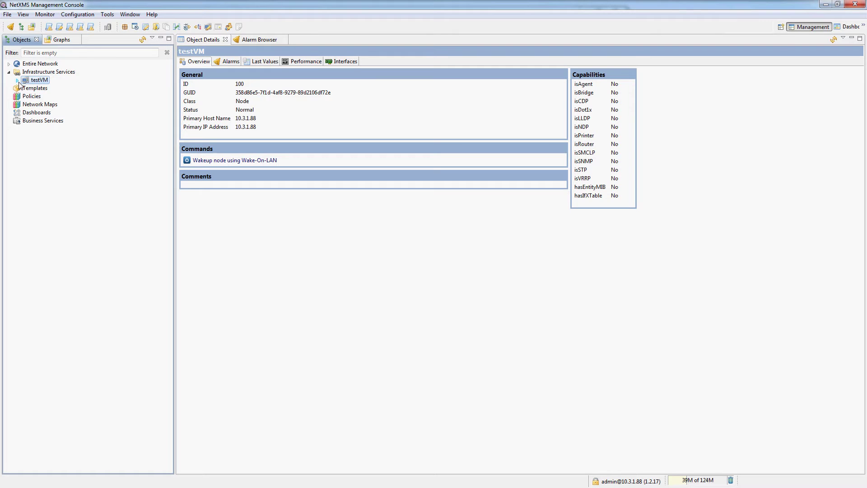
pyautogui.click(17, 80)
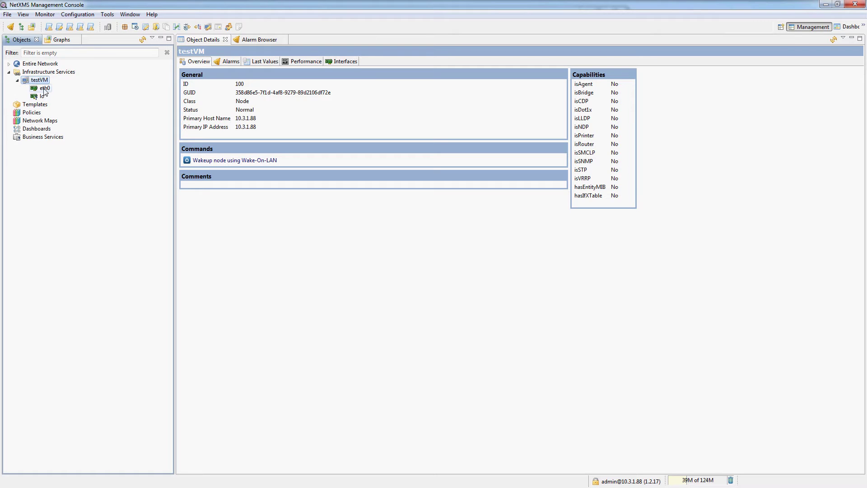
pyautogui.click(18, 80)
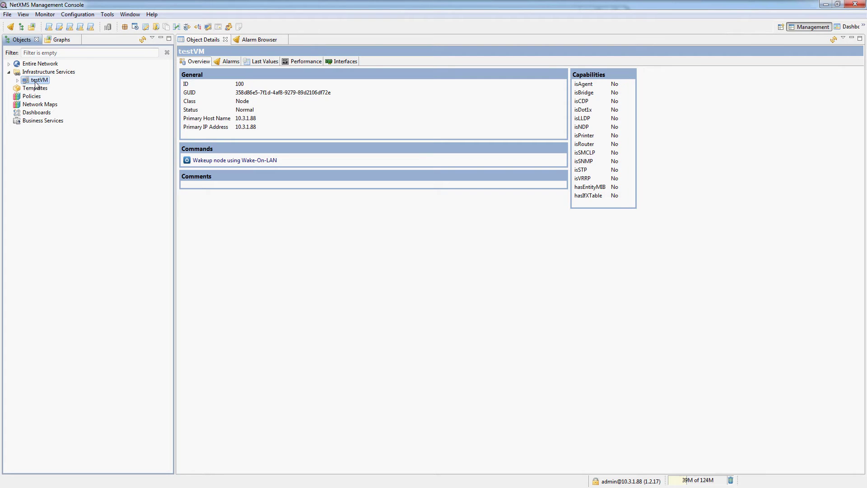
pyautogui.rightClick(37, 84)
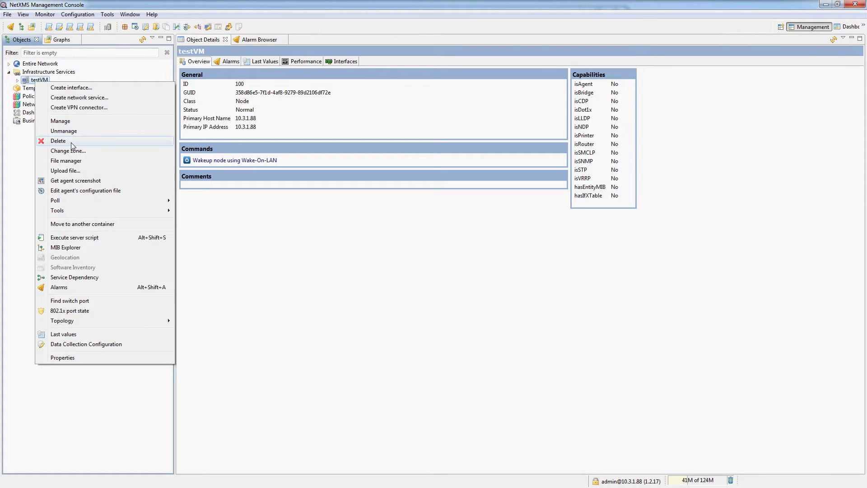
pyautogui.click(130, 5)
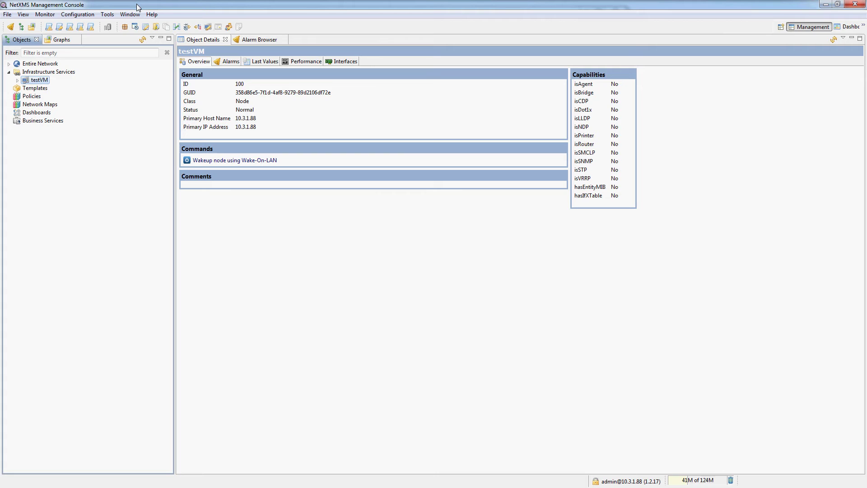
pyautogui.click(253, 62)
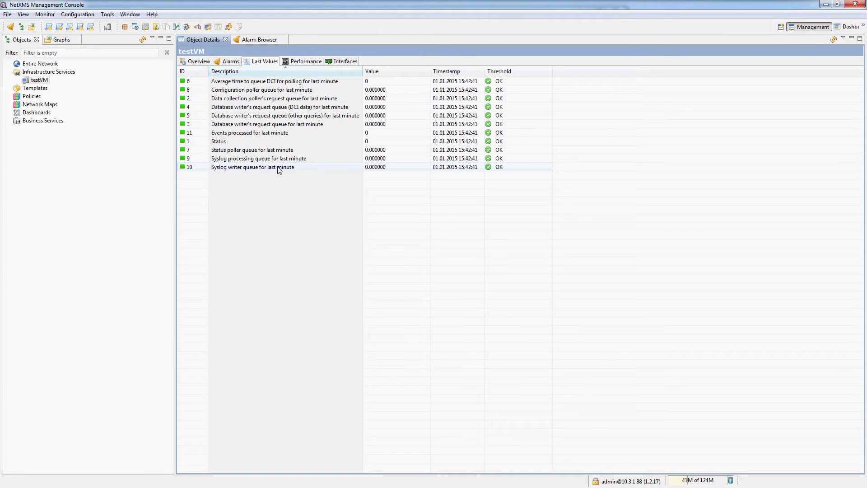
pyautogui.click(197, 63)
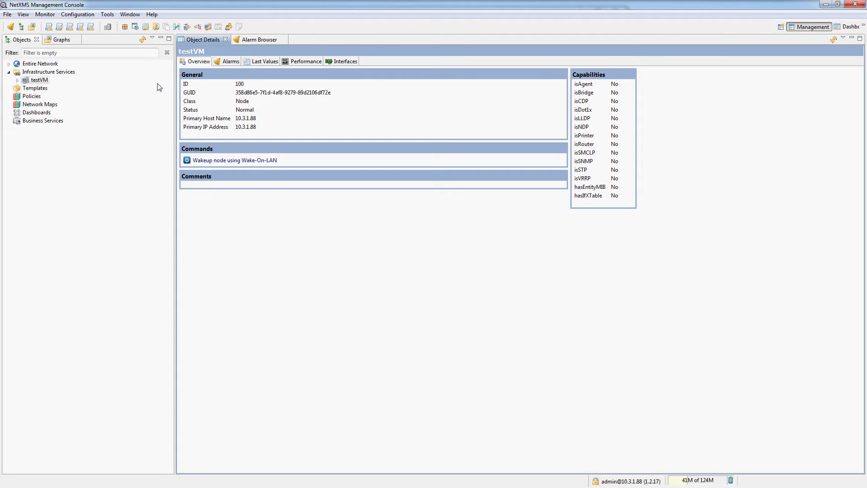
# Open Server Configuration, widen the Name column, and select AgentDefaultSharedSecret.
pyautogui.click(71, 16)
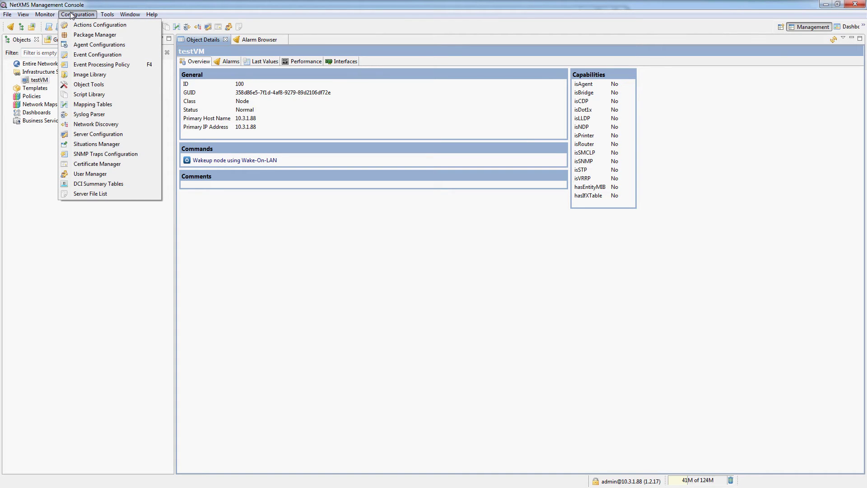
pyautogui.click(106, 134)
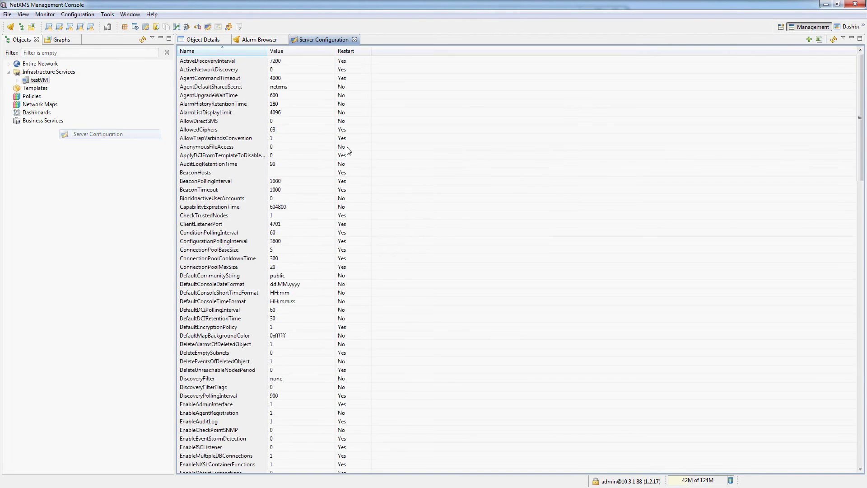
pyautogui.scroll(-20, 460, 211)
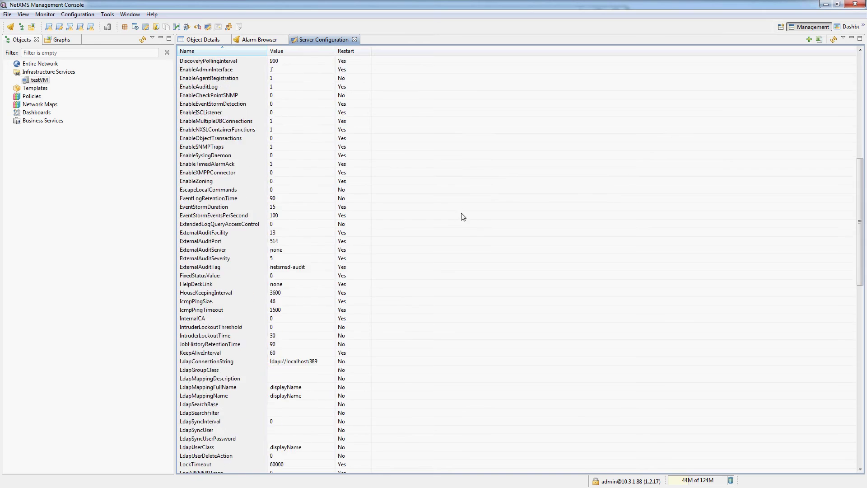
pyautogui.scroll(-12, 465, 224)
pyautogui.scroll(18, 464, 239)
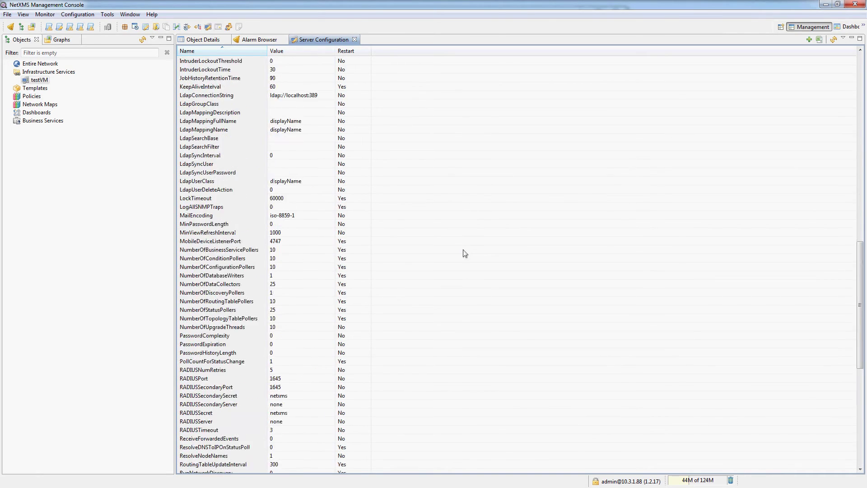
pyautogui.scroll(20, 468, 257)
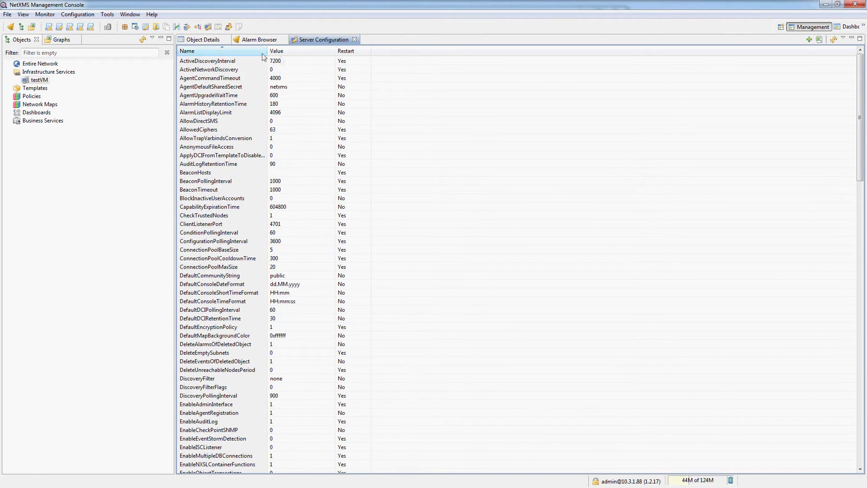
pyautogui.moveTo(266, 51); pyautogui.dragTo(291, 51)
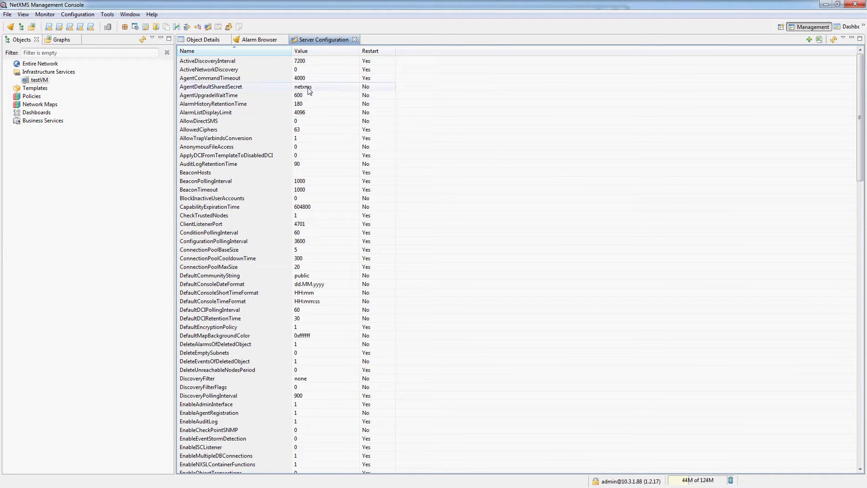
pyautogui.click(213, 89)
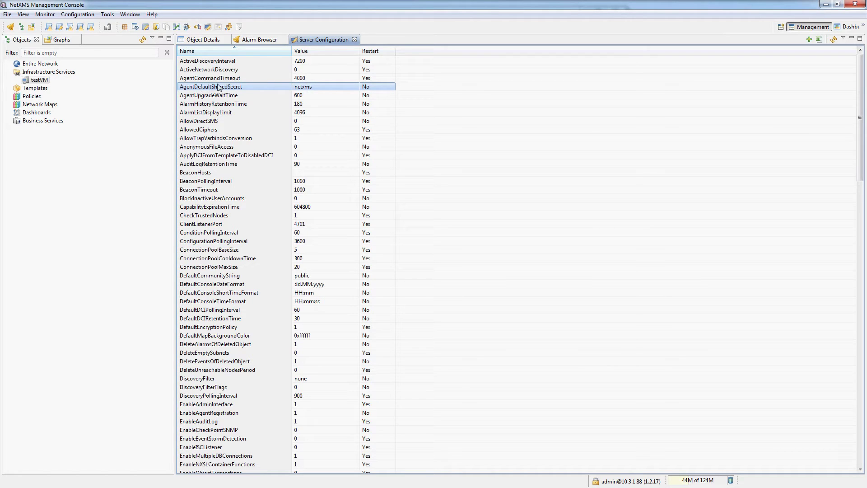
# Edit AgentDefaultSharedSecret and enter the new shared secret value in place of the default.
pyautogui.doubleClick(312, 89)
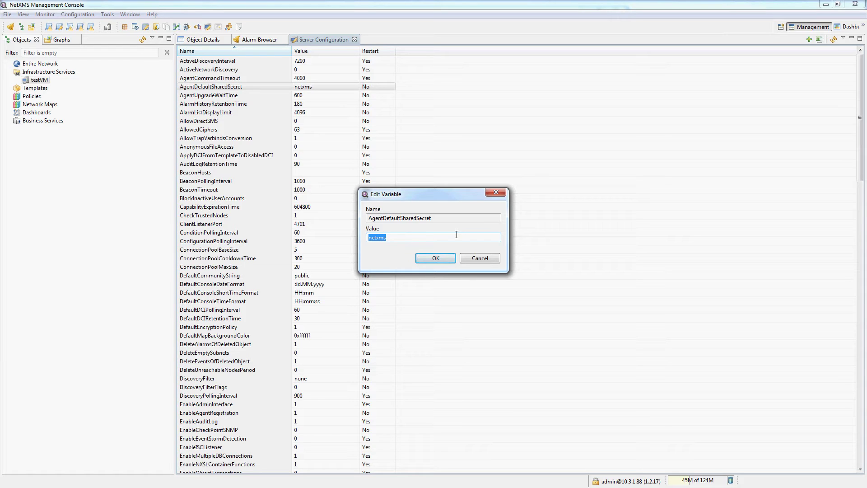
pyautogui.press('Return')
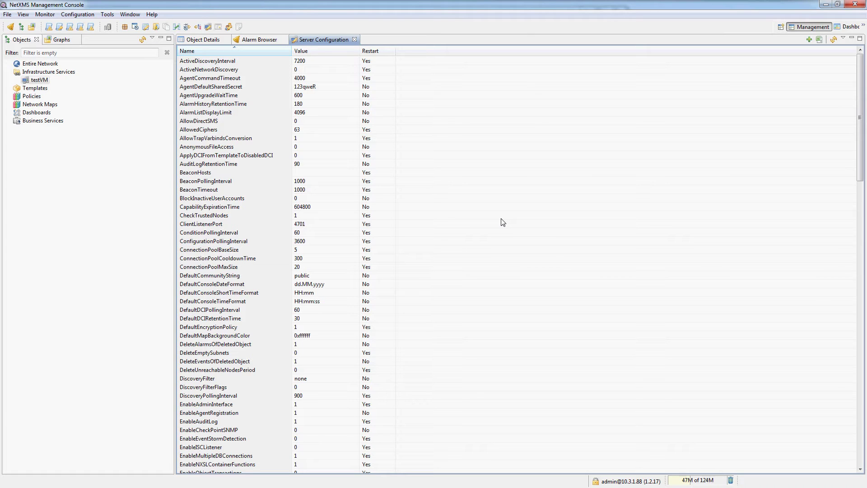
# Set the EnableSyslogDaemon server variable to 1.
pyautogui.press('e')
pyautogui.scroll(-5, 242, 287)
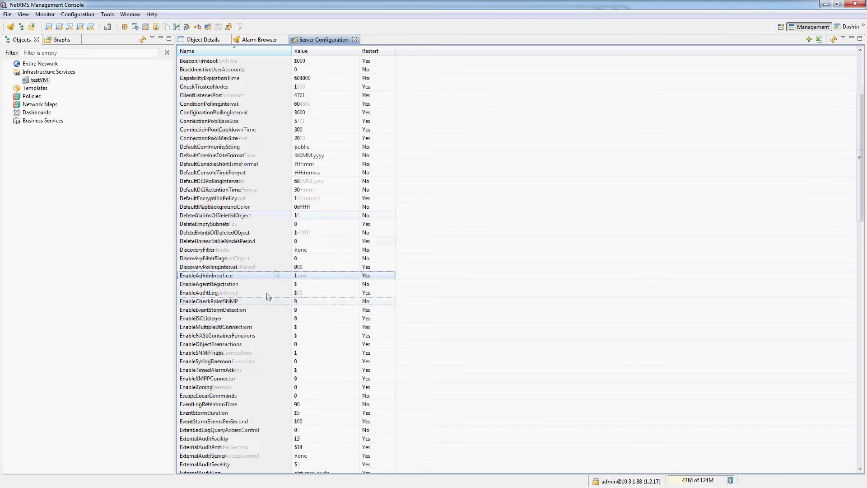
pyautogui.doubleClick(236, 361)
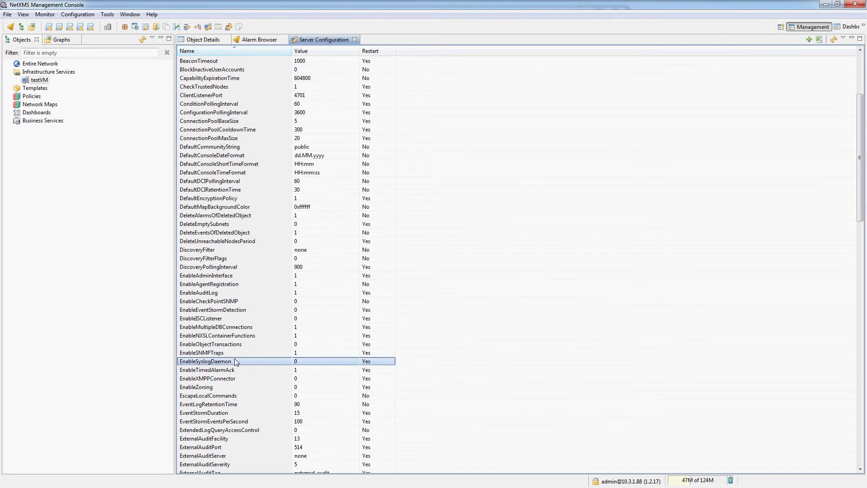
pyautogui.write('1')
pyautogui.press('Return')
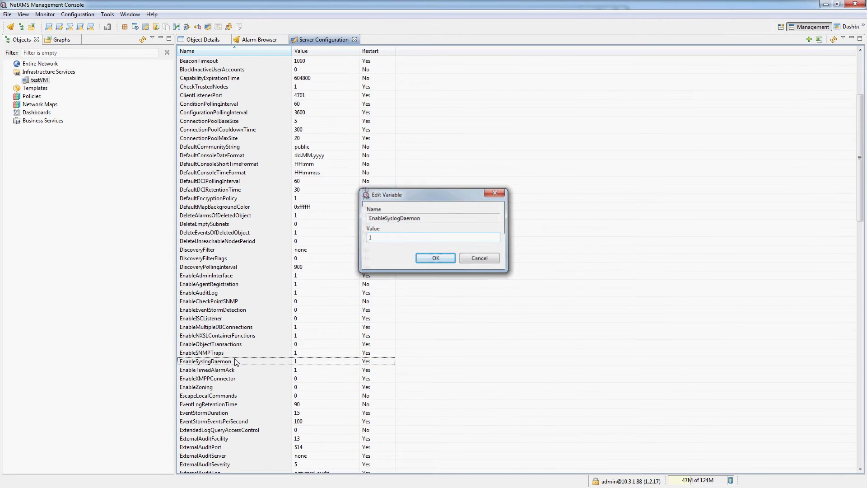
# Set NumberOfDatabaseWriters to 4.
pyautogui.press('n')
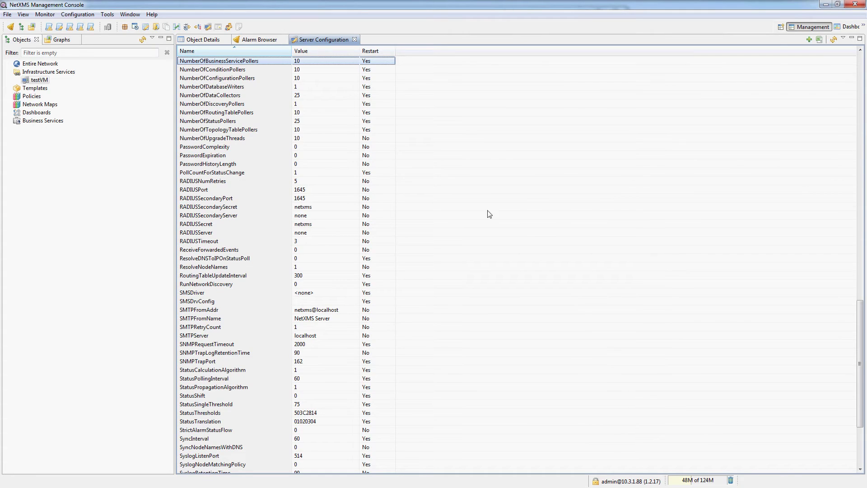
pyautogui.doubleClick(241, 89)
pyautogui.press('BackSpace')
pyautogui.write('4')
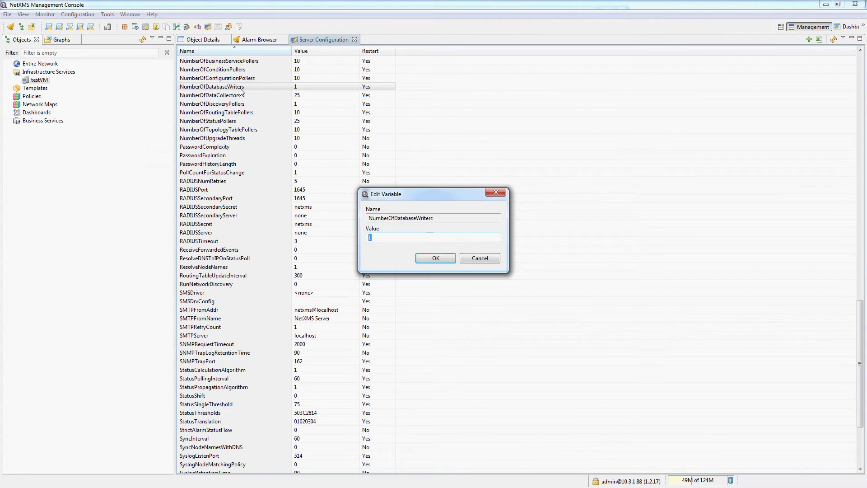
pyautogui.press('Return')
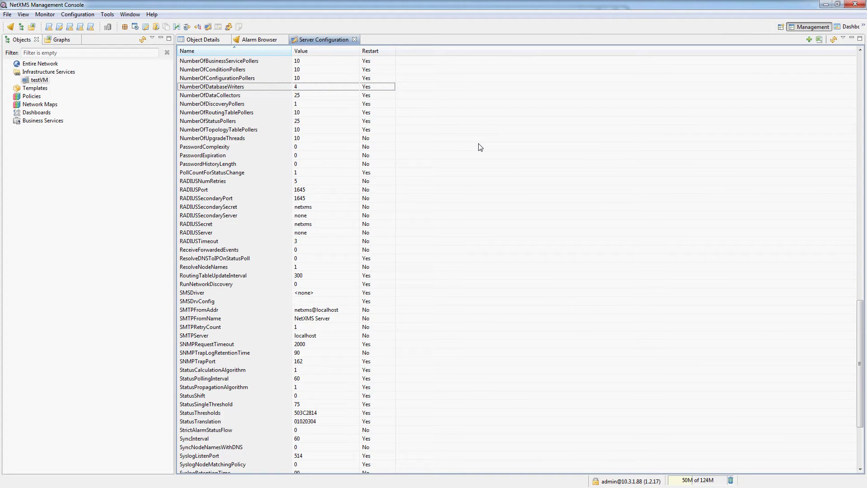
# Change CheckTrustedNodes from 1 to 0.
pyautogui.scroll(20, 480, 148)
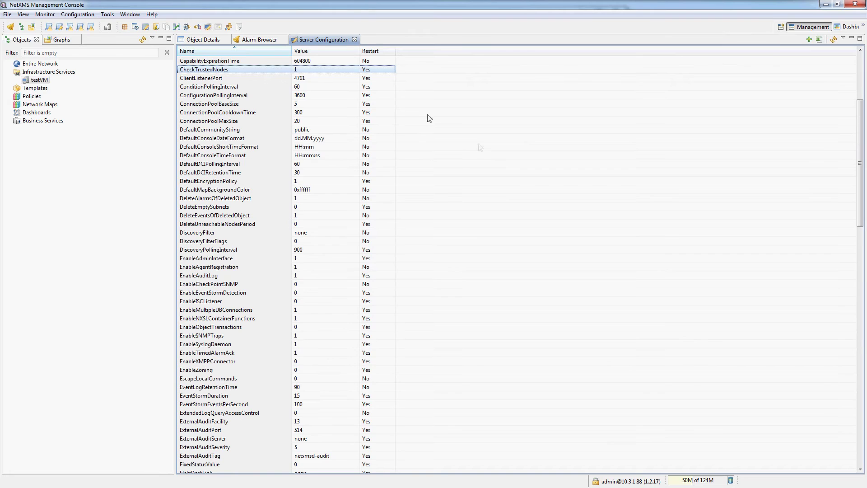
pyautogui.doubleClick(290, 71)
pyautogui.press('BackSpace')
pyautogui.write('0')
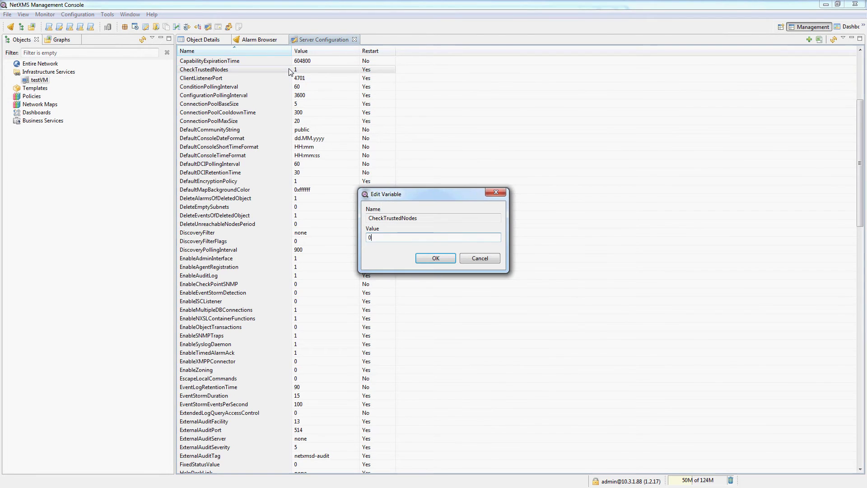
pyautogui.press('Return')
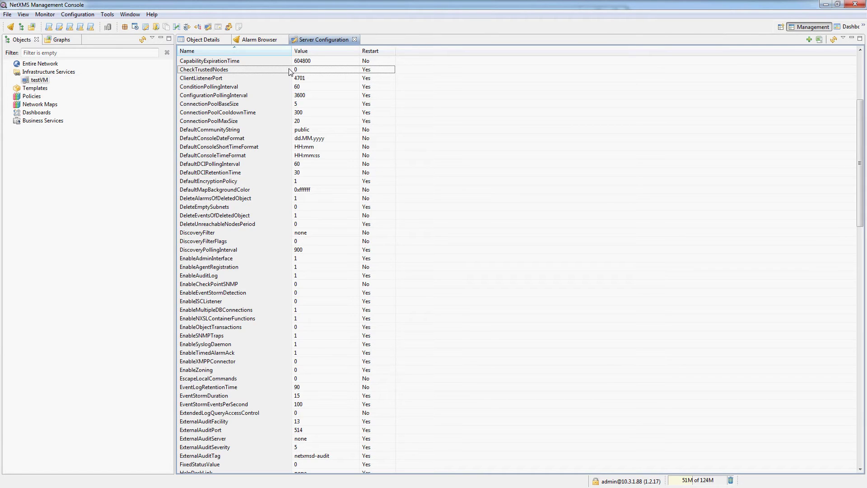
pyautogui.scroll(6, 289, 71)
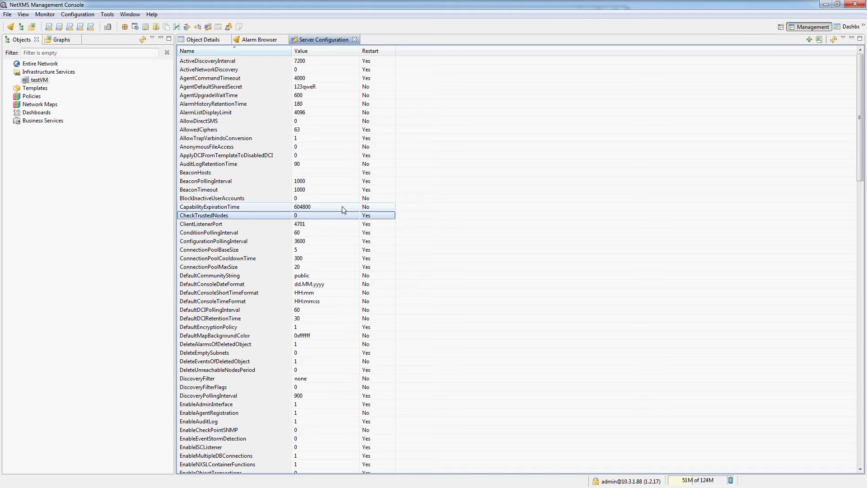
# Close Server Configuration and open Network Discovery settings, keeping general discovery disabled.
pyautogui.click(355, 40)
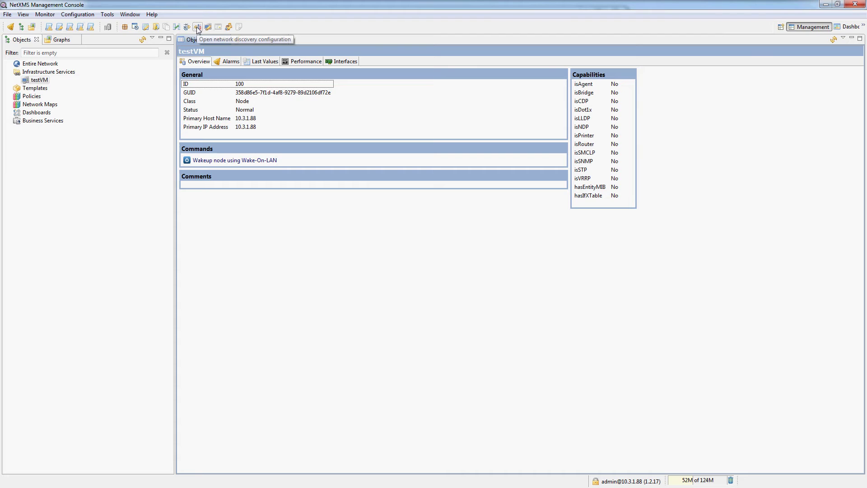
pyautogui.click(78, 15)
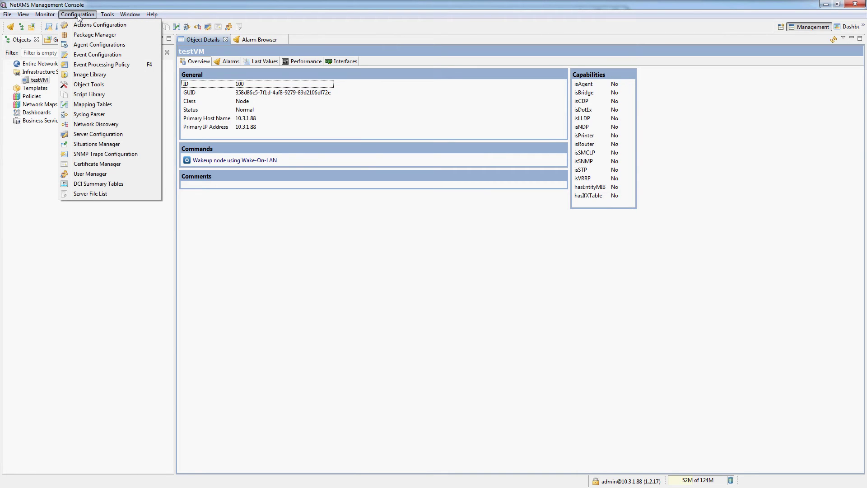
pyautogui.click(90, 124)
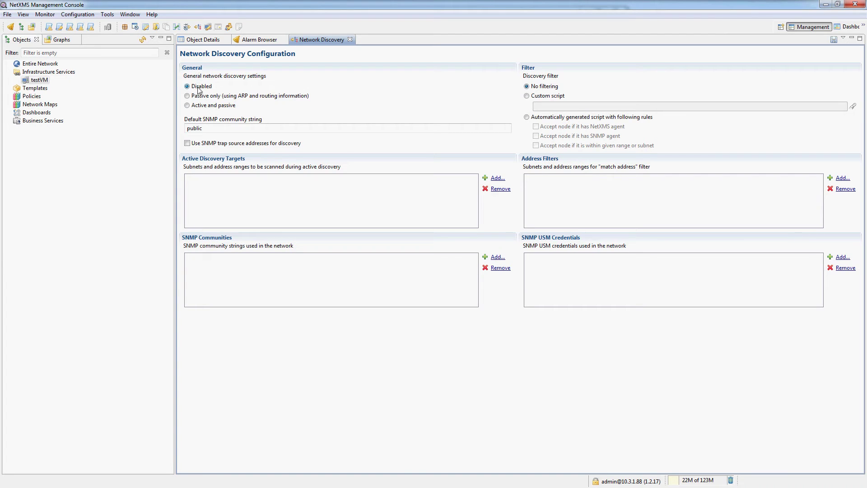
pyautogui.click(199, 89)
pyautogui.click(302, 131)
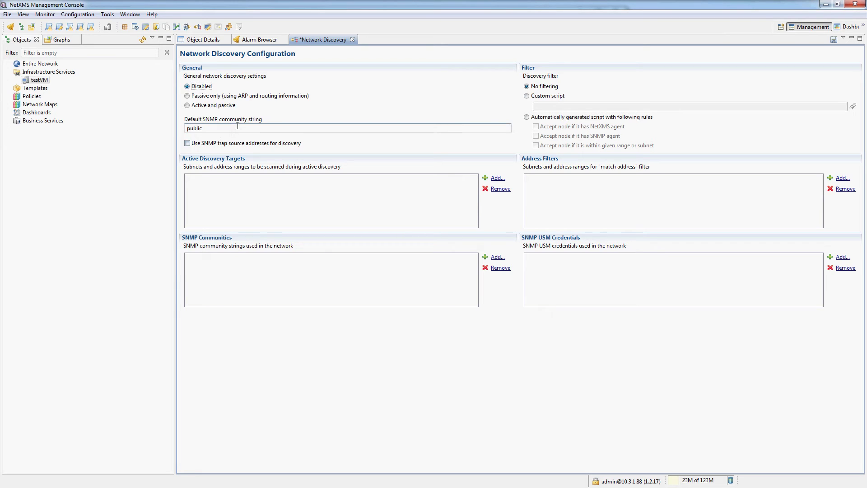
pyautogui.doubleClick(303, 132)
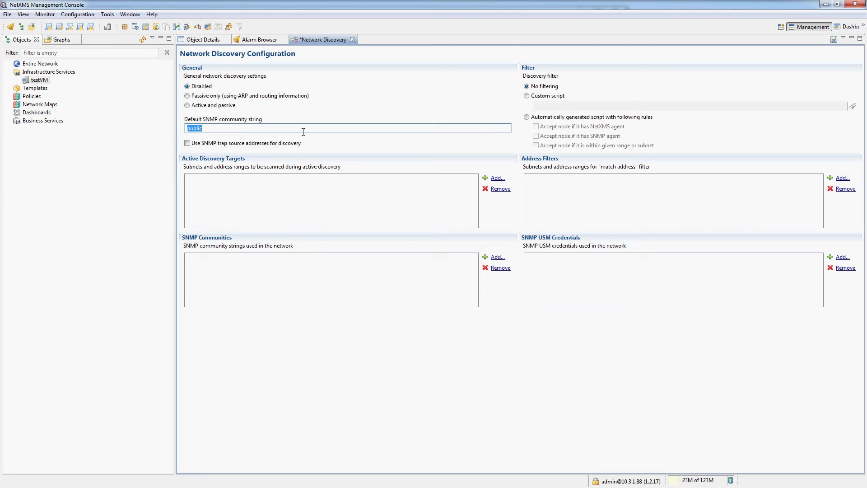
pyautogui.click(498, 257)
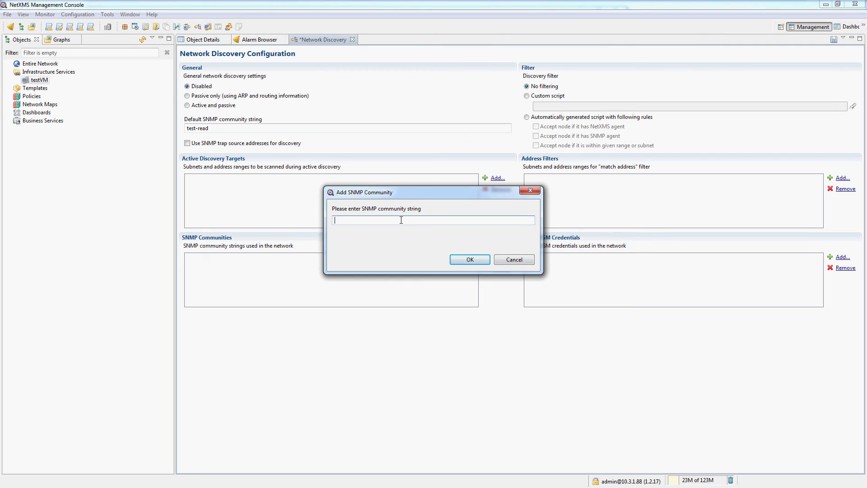
pyautogui.press('Return')
# Add a USM credential for user test-read with encryption NONE, then save and close discovery settings.
pyautogui.click(841, 257)
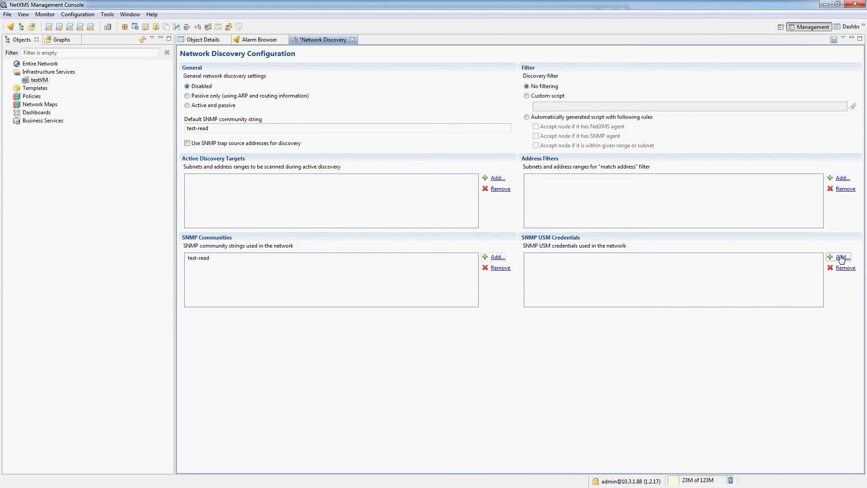
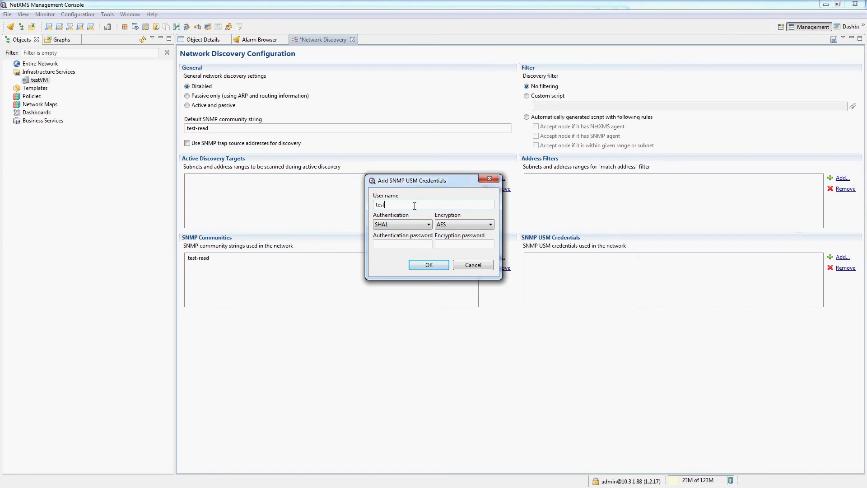
pyautogui.hotkey('ctrl', 'a')
pyautogui.hotkey('ctrl', 'c')
pyautogui.click(393, 244)
pyautogui.hotkey('ctrl', 'v')
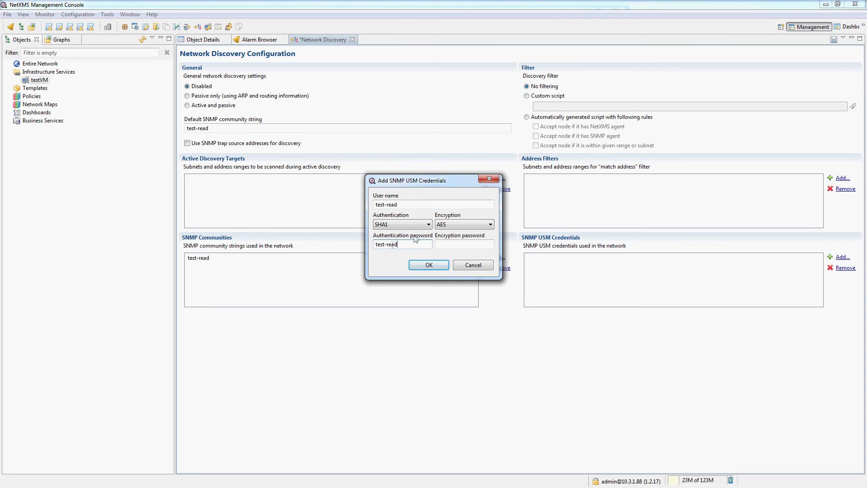
pyautogui.click(457, 226)
pyautogui.click(452, 234)
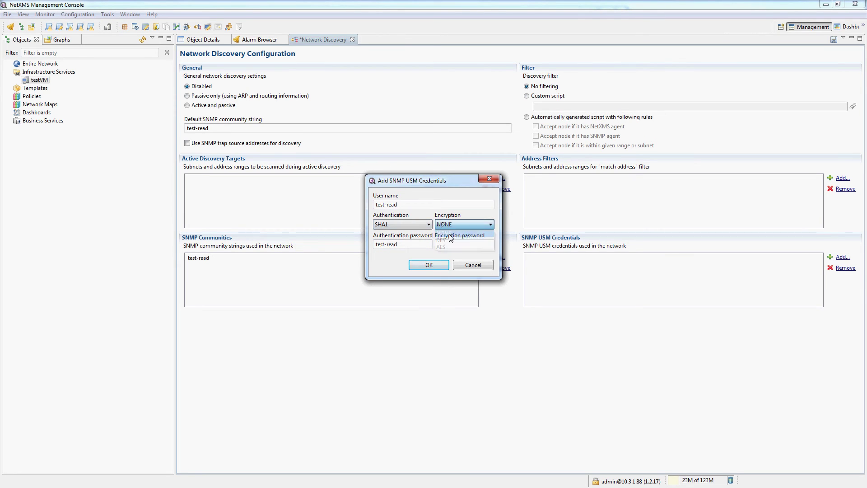
pyautogui.click(422, 269)
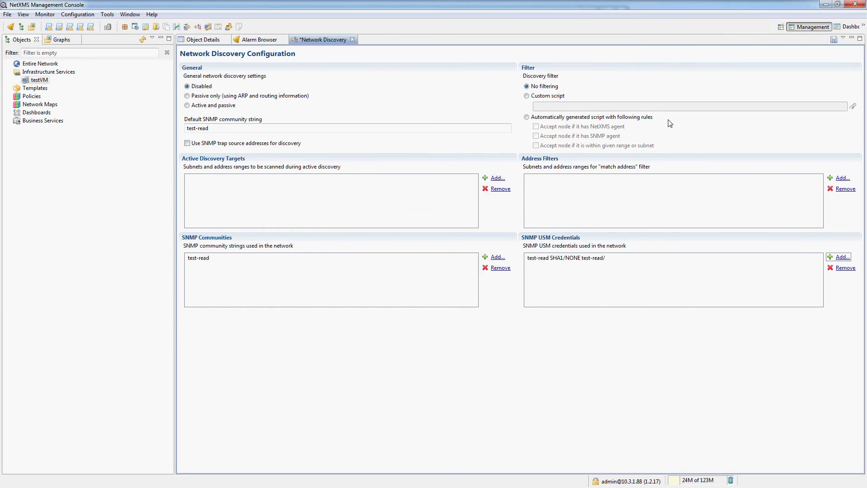
pyautogui.click(834, 38)
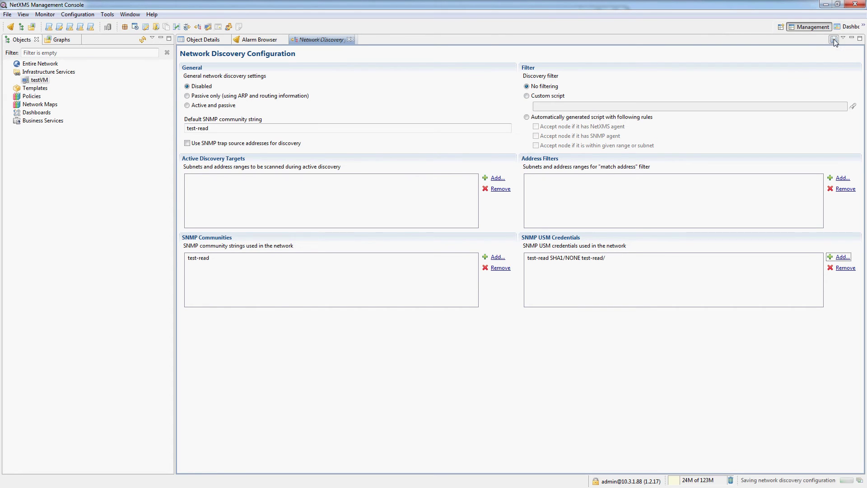
pyautogui.click(352, 39)
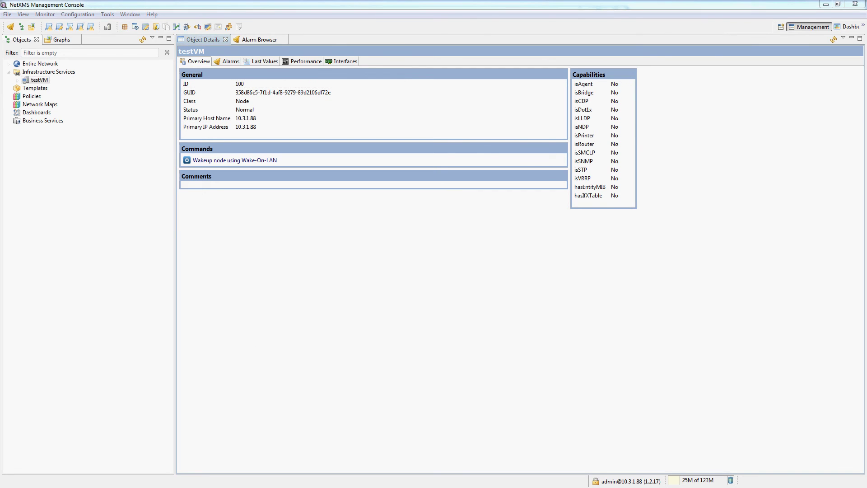
# Run 'service netxmsd restart' in the PuTTY session, then return to the console.
pyautogui.hotkey('alt', 'Tab')
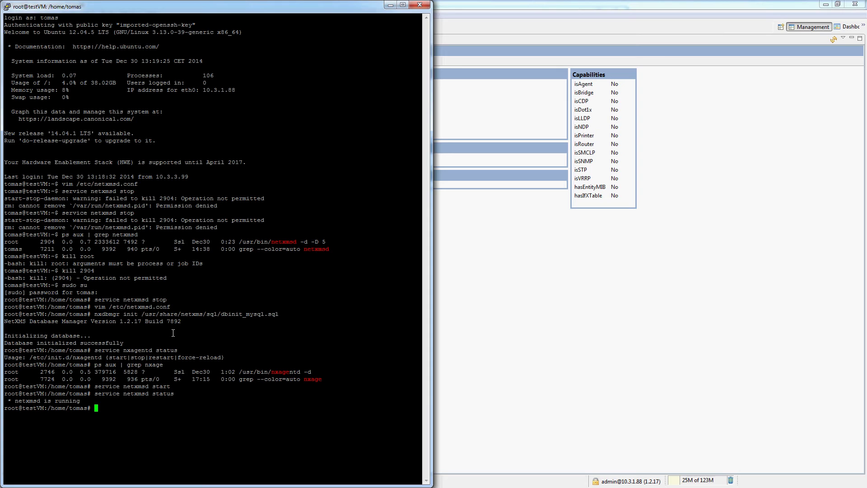
pyautogui.write('service netxmsd restart')
pyautogui.press('Return')
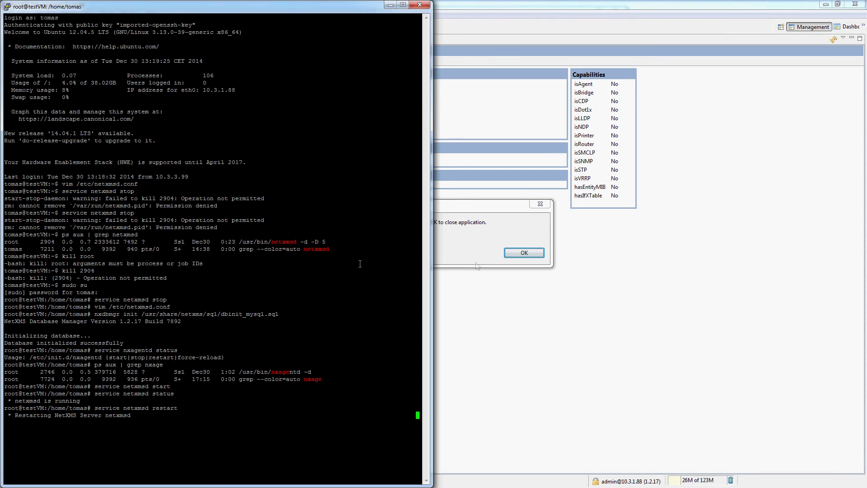
pyautogui.click(495, 239)
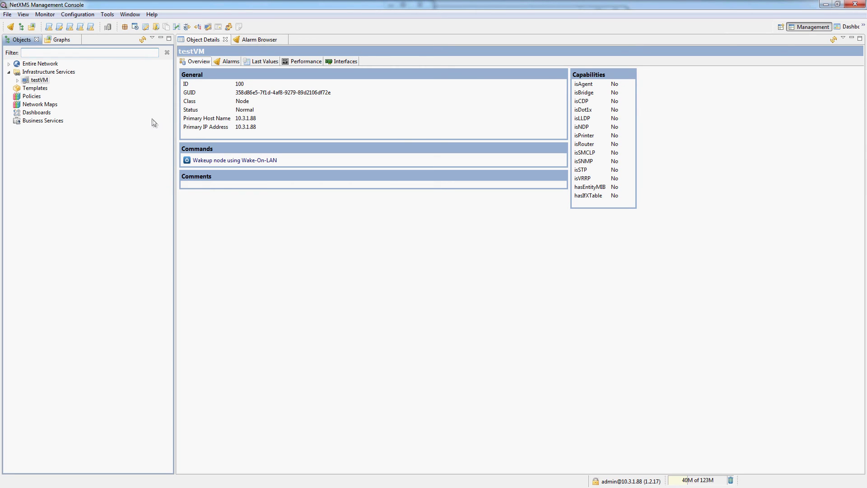
# Tick 'Disable usage of SNMP for all polls' in testVM's Polling properties and apply.
pyautogui.click(38, 79)
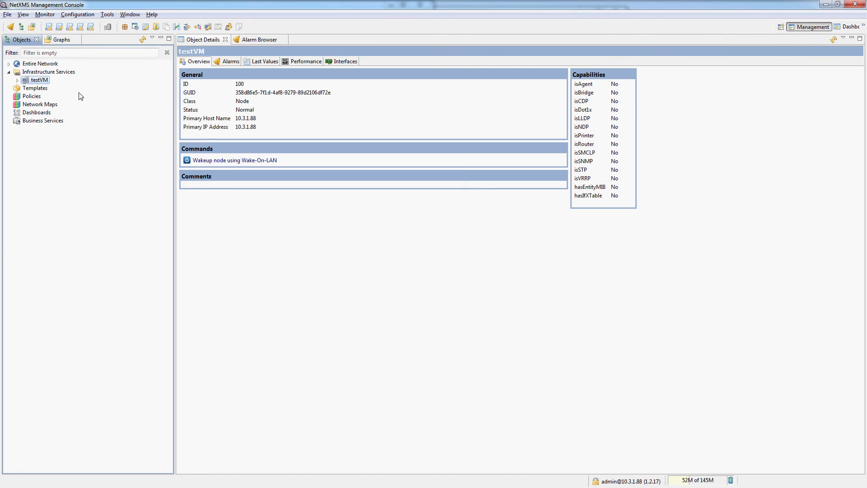
pyautogui.rightClick(38, 82)
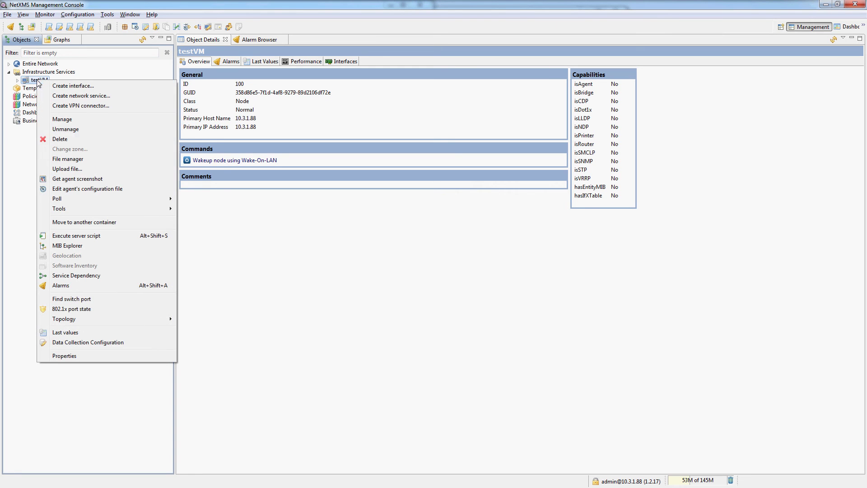
pyautogui.click(65, 360)
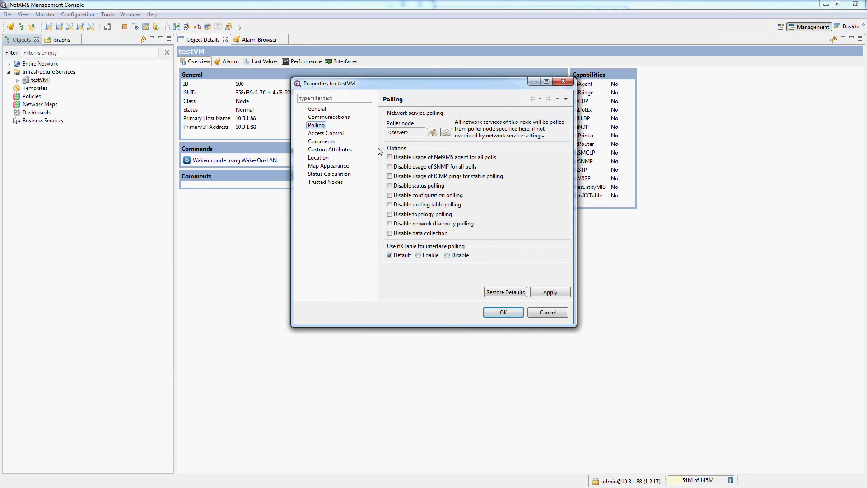
pyautogui.click(442, 167)
pyautogui.click(502, 313)
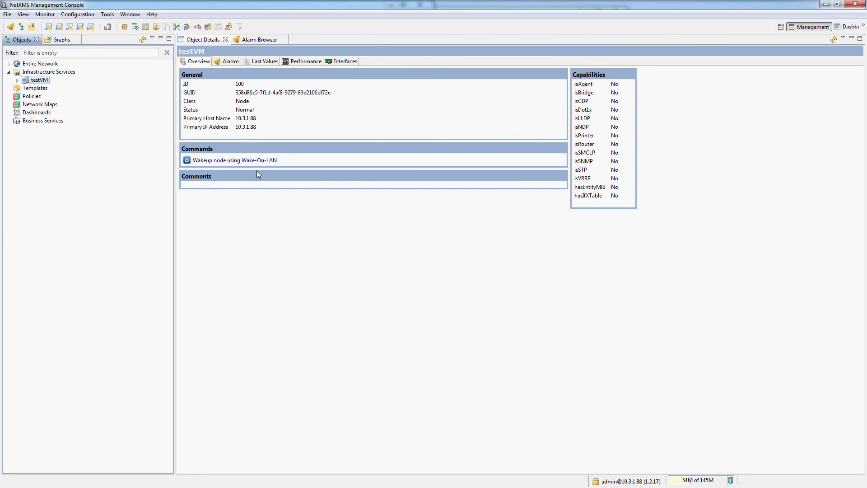
# Run a configuration poll on testVM and confirm the log reports the native agent as active.
pyautogui.rightClick(41, 80)
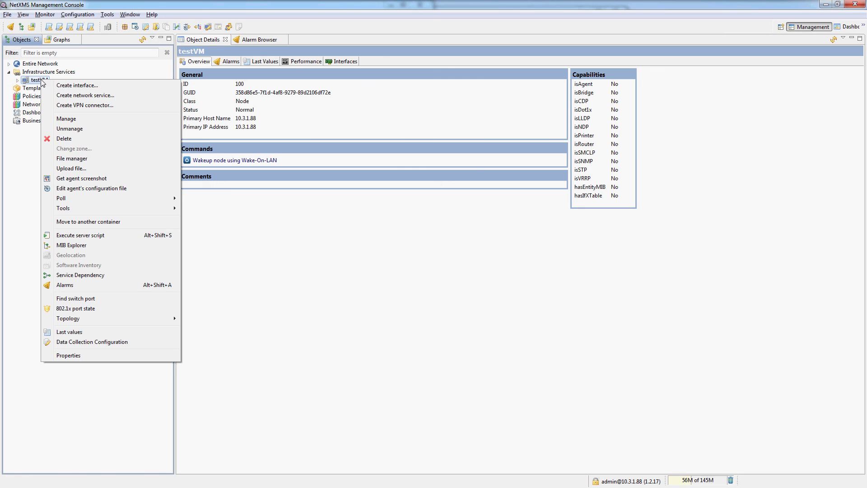
pyautogui.moveTo(145, 199)
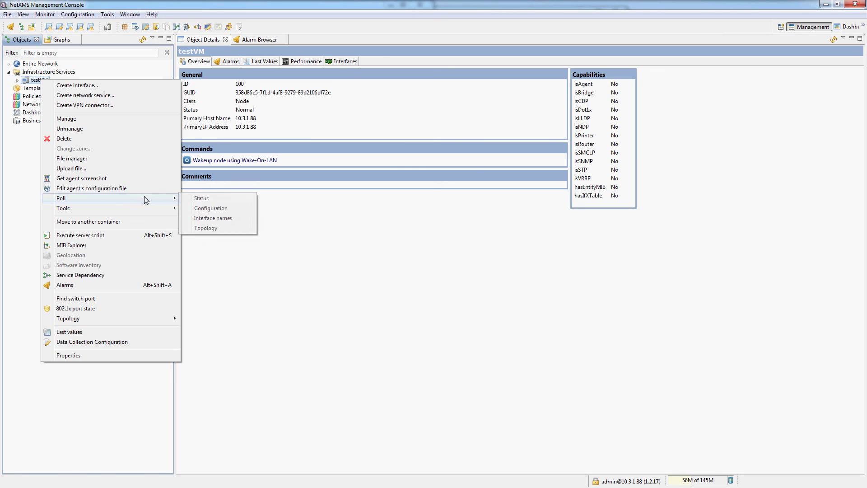
pyautogui.click(231, 209)
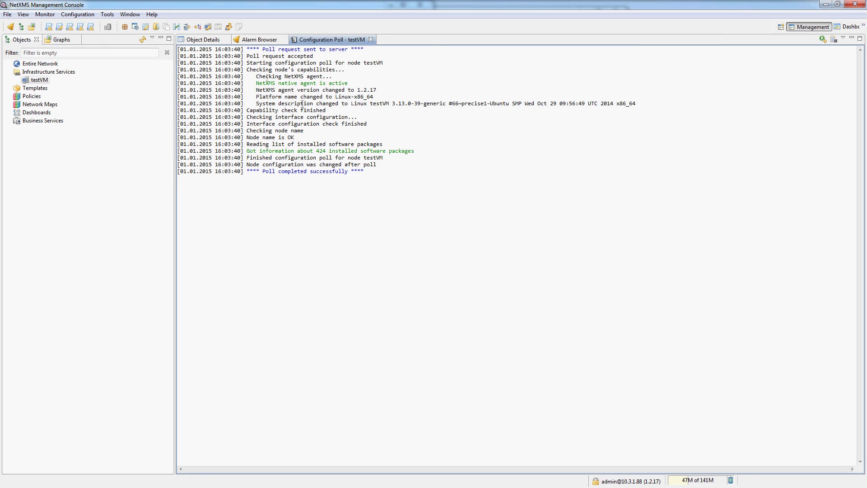
pyautogui.moveTo(256, 82)
pyautogui.mouseDown()
pyautogui.moveTo(369, 79)
pyautogui.moveTo(260, 86)
pyautogui.mouseUp()
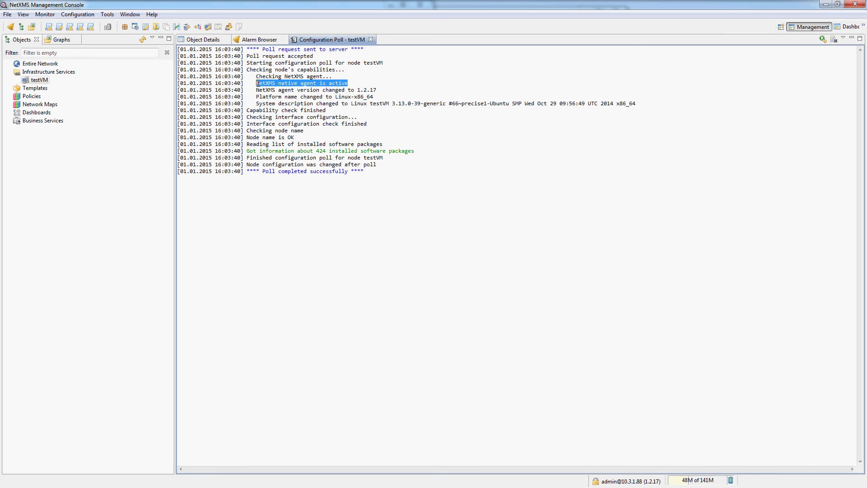
# Check testVM's object details now show isAgent as Yes, with agent version 1.2.17 on Linux-x86_64.
pyautogui.click(203, 40)
pyautogui.click(40, 81)
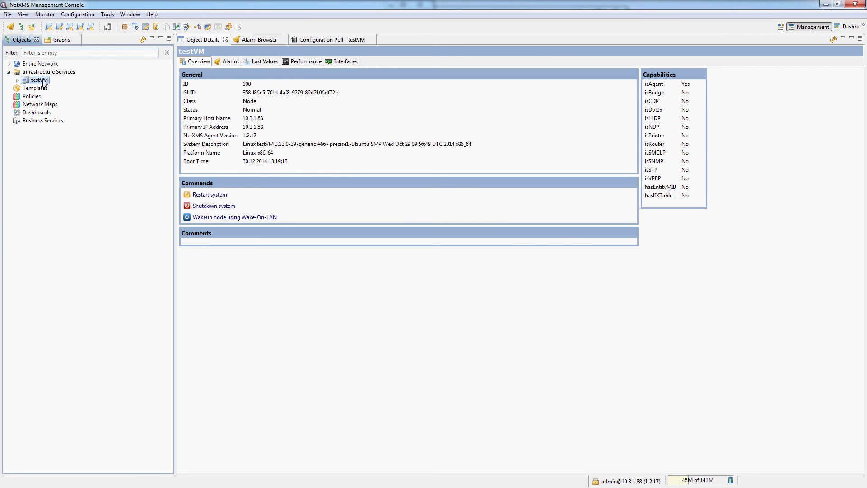
pyautogui.click(656, 86)
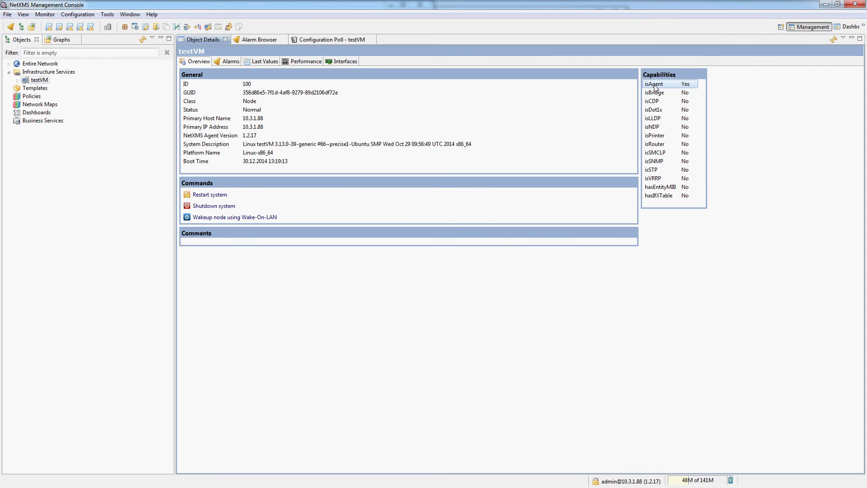